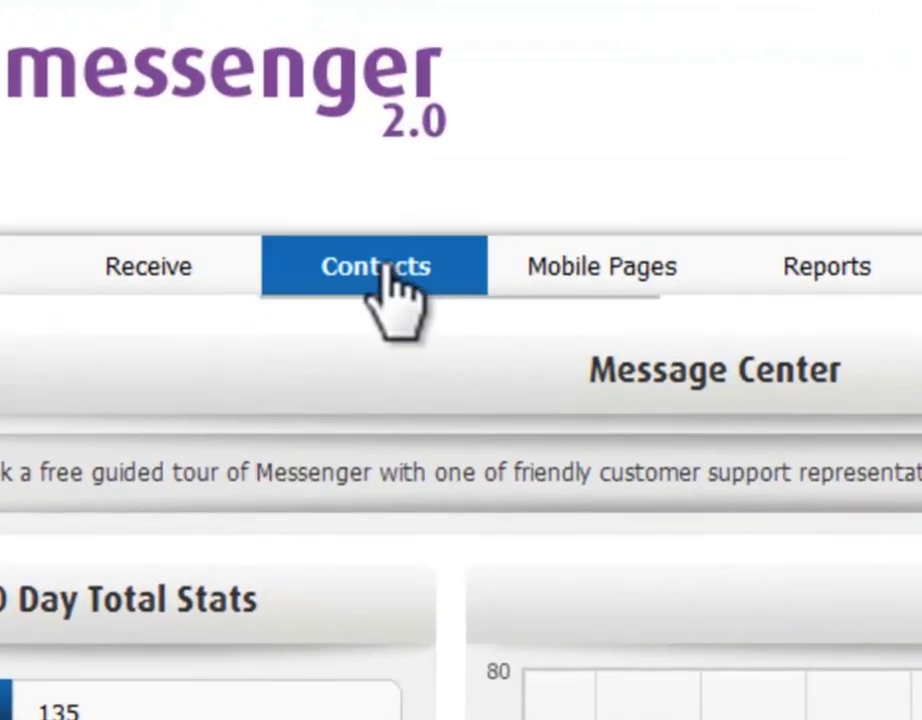
- Create a new contact group named 'June MOT' under Contacts > Contact Groups
{"action": "left_click", "coordinate": [314, 140]}
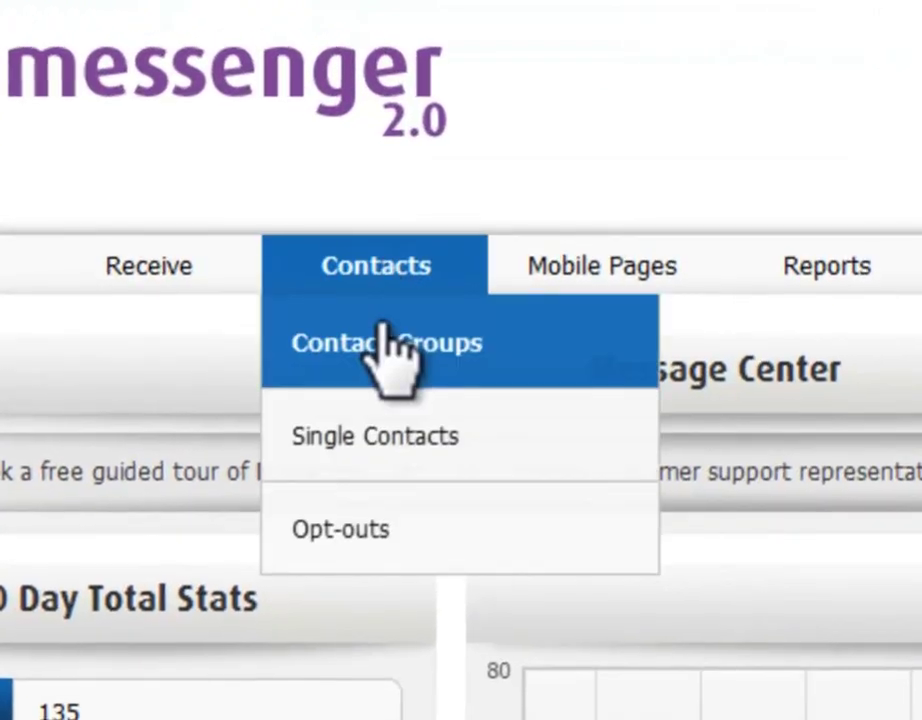
{"action": "left_click", "coordinate": [385, 348]}
{"action": "left_click", "coordinate": [184, 200]}
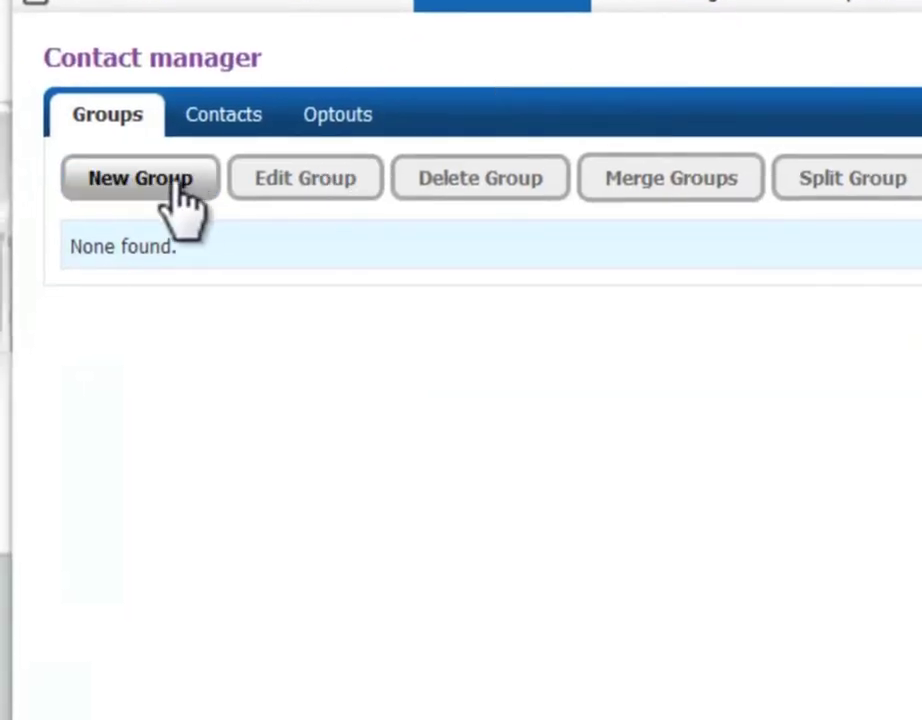
{"action": "left_click", "coordinate": [305, 170]}
{"action": "type", "text": "June MOT"}
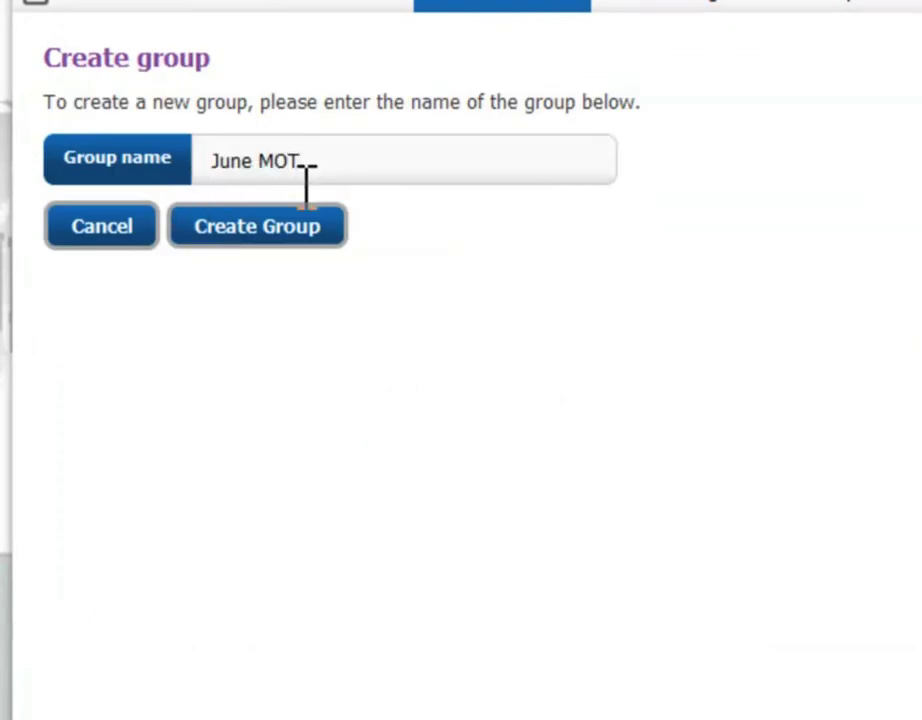
{"action": "left_click", "coordinate": [295, 230]}
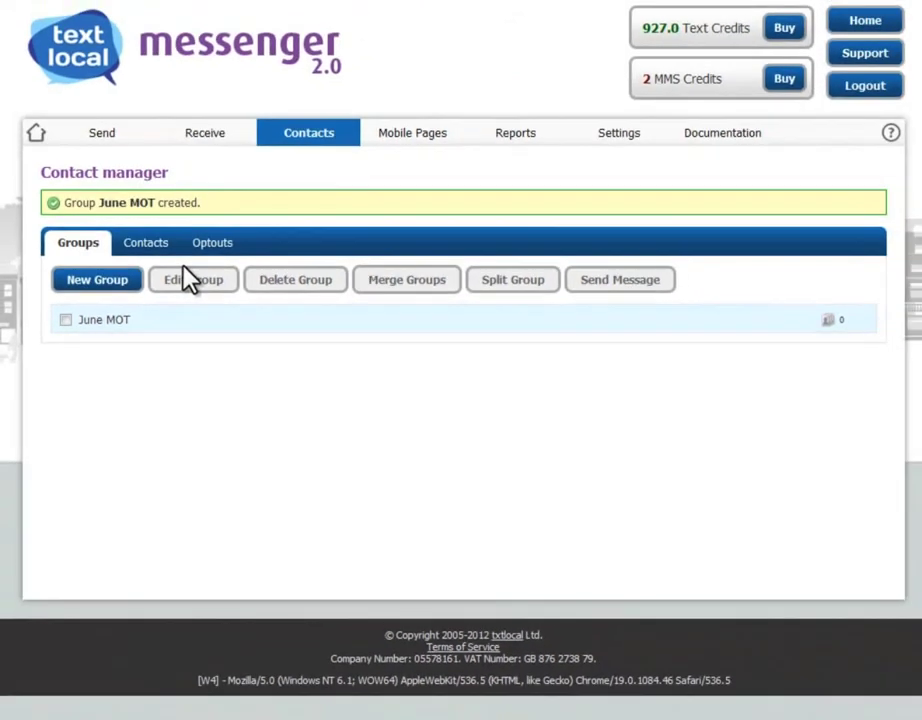
- Open June MOT's Add/Paste/Upload options and view the Paste List and Upload tabs
{"action": "left_click", "coordinate": [116, 324]}
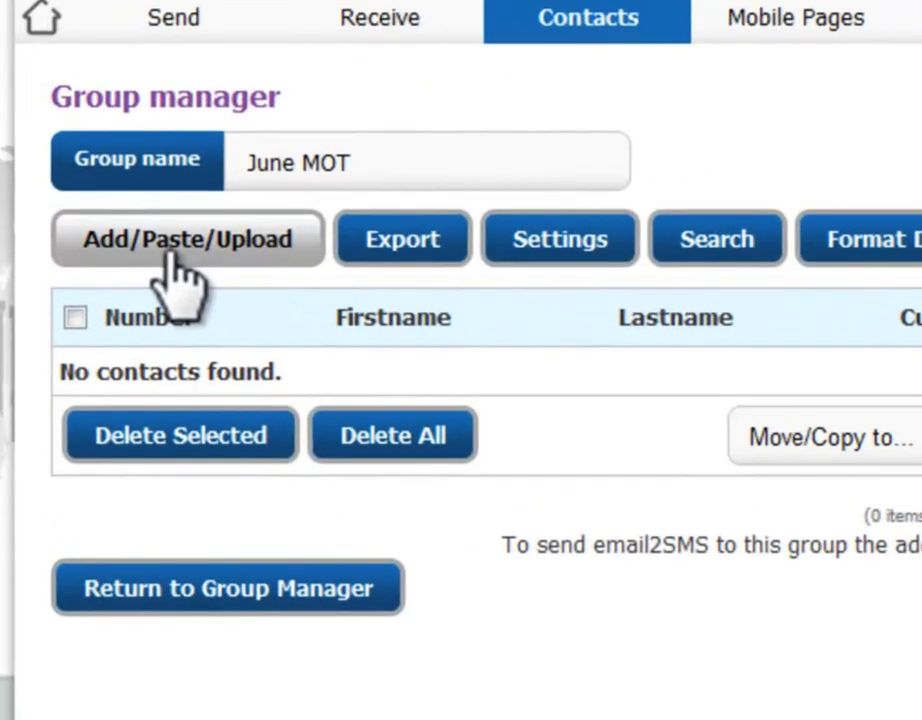
{"action": "left_click", "coordinate": [172, 258]}
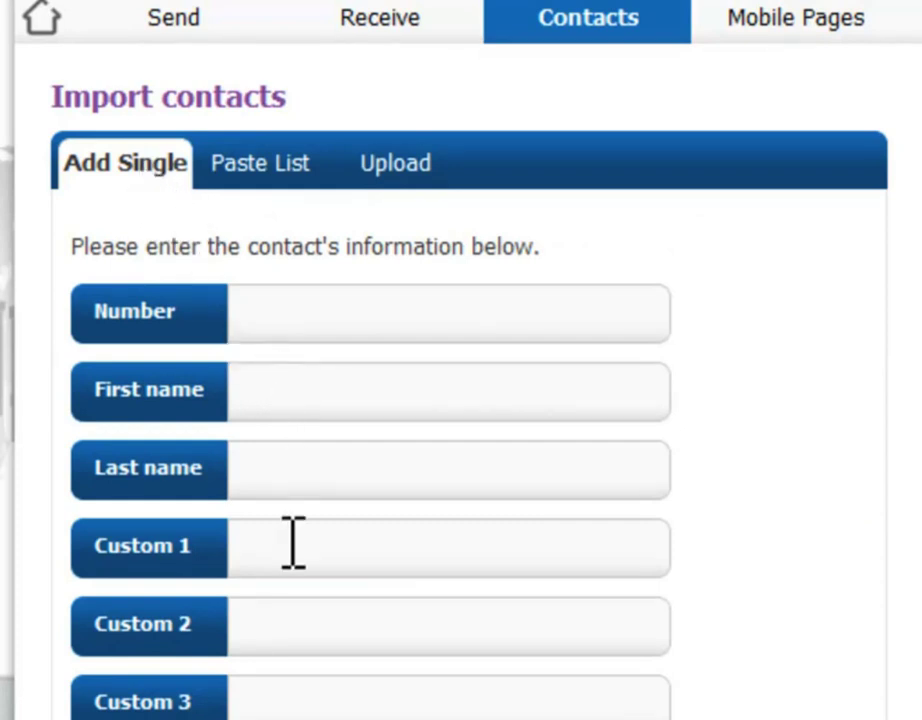
{"action": "left_click", "coordinate": [259, 170]}
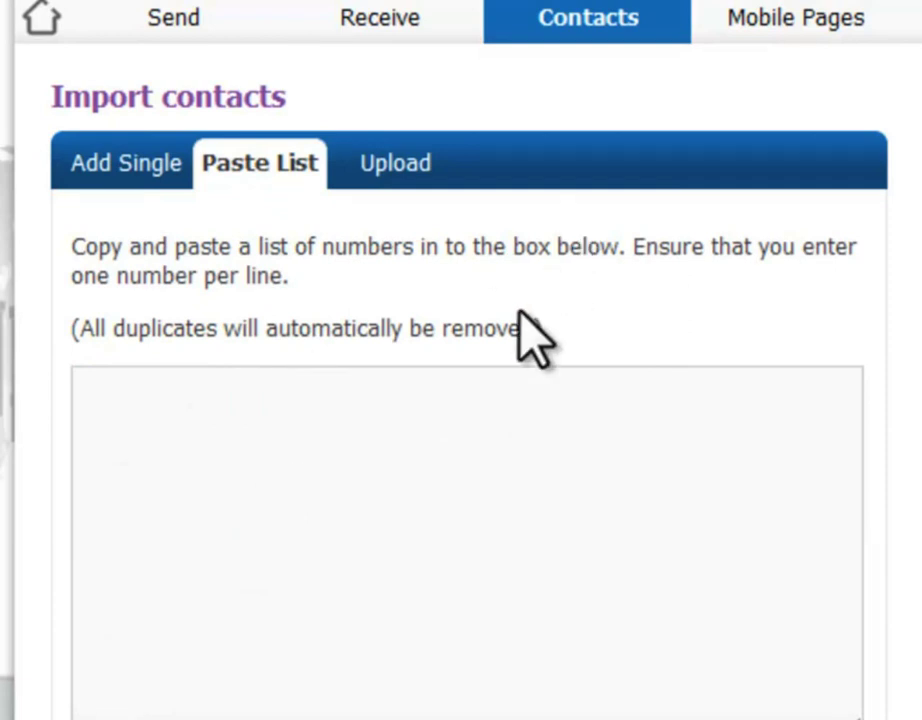
{"action": "left_click", "coordinate": [414, 165]}
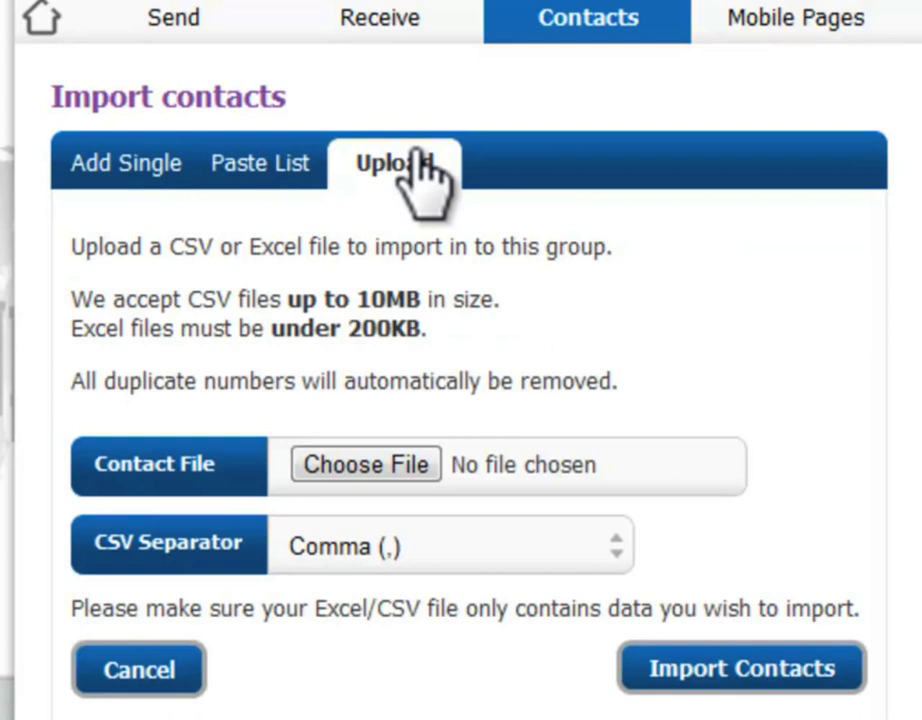
- Fill the Add Single form with the contact's mobile number, first name, Audi A4 and 21st June 2012
{"action": "left_click", "coordinate": [152, 168]}
{"action": "left_click", "coordinate": [316, 330]}
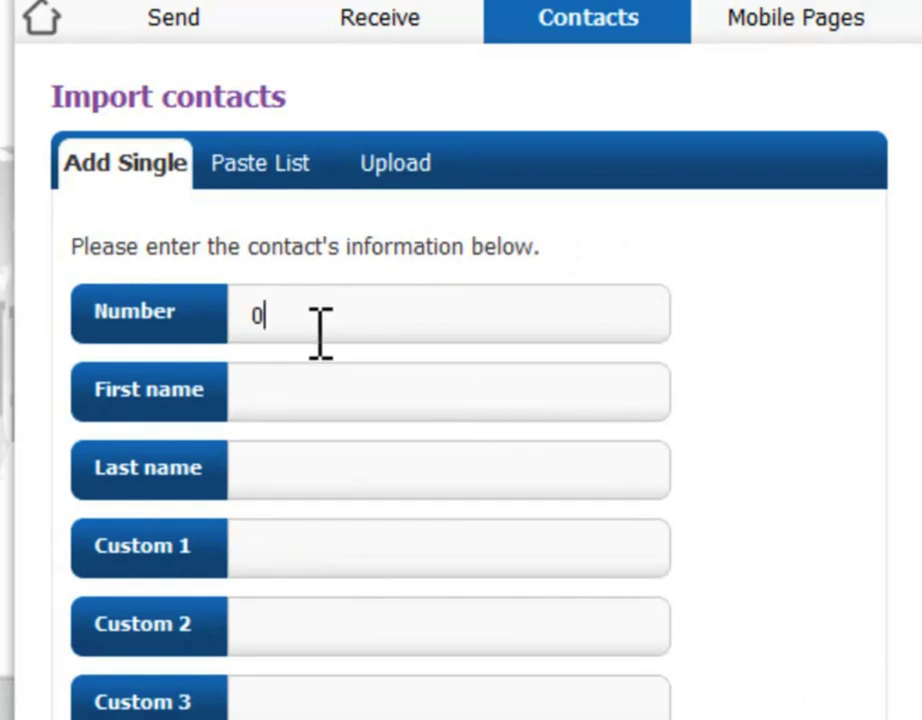
{"action": "left_click", "coordinate": [350, 397]}
{"action": "type", "text": "Chris"}
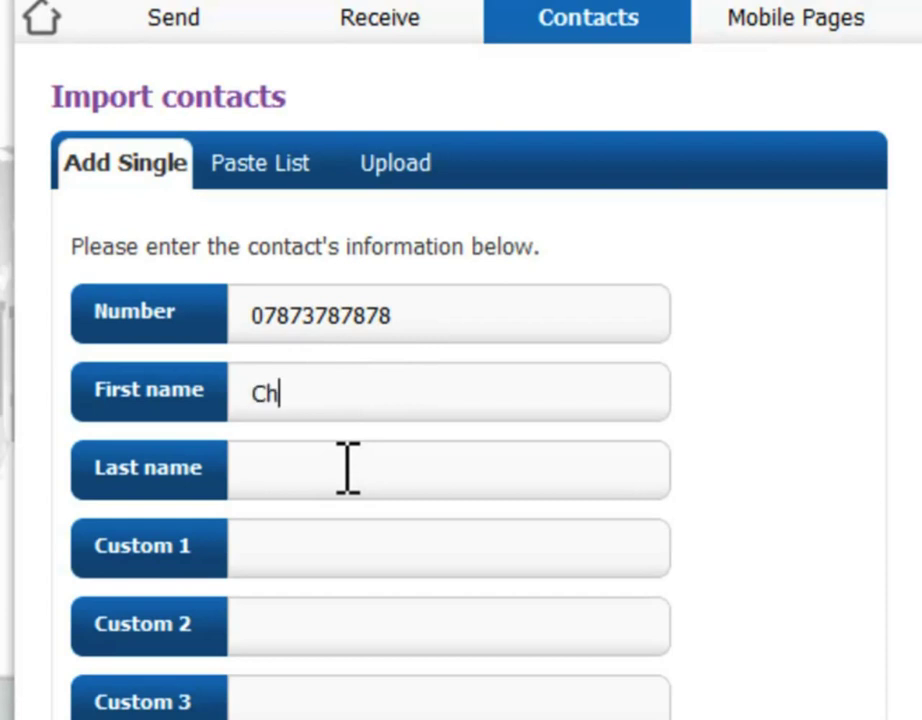
{"action": "key", "text": "Tab"}
{"action": "key", "text": "Tab"}
{"action": "type", "text": "Audi A4"}
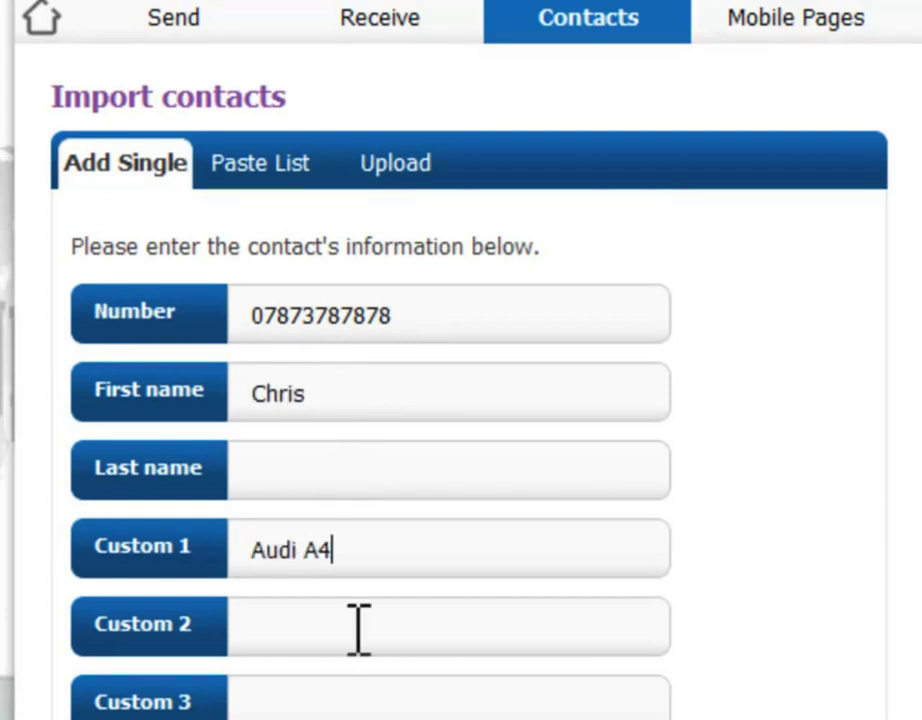
{"action": "left_click", "coordinate": [350, 628]}
{"action": "type", "text": "21st June 20"}
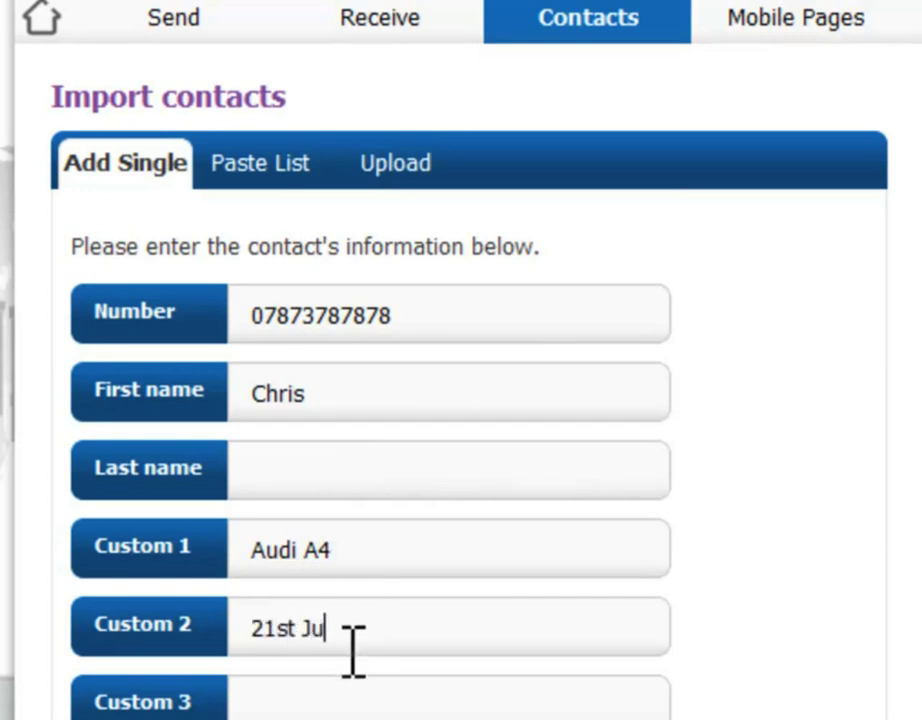
{"action": "type", "text": "12"}
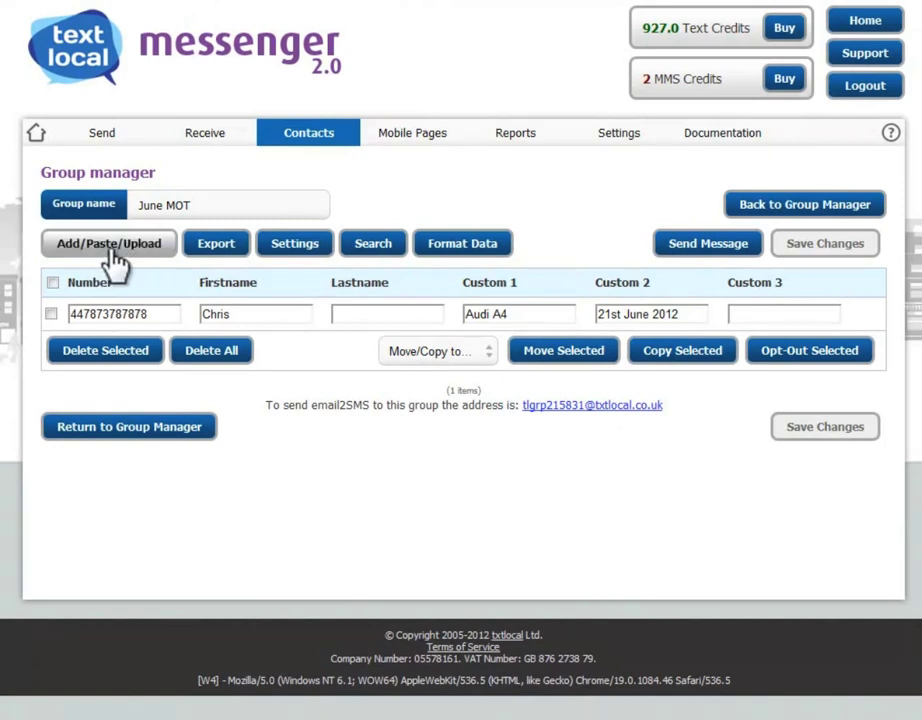
- Paste Excel's column A mobile numbers into the Paste List box and add them to June MOT
{"action": "left_click", "coordinate": [109, 245]}
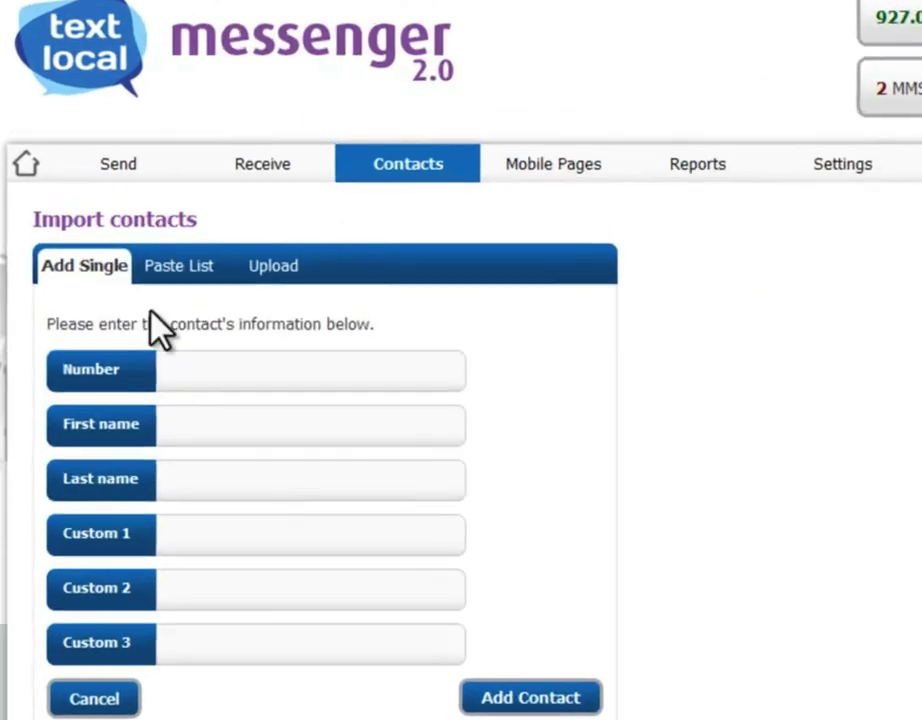
{"action": "left_click", "coordinate": [180, 266]}
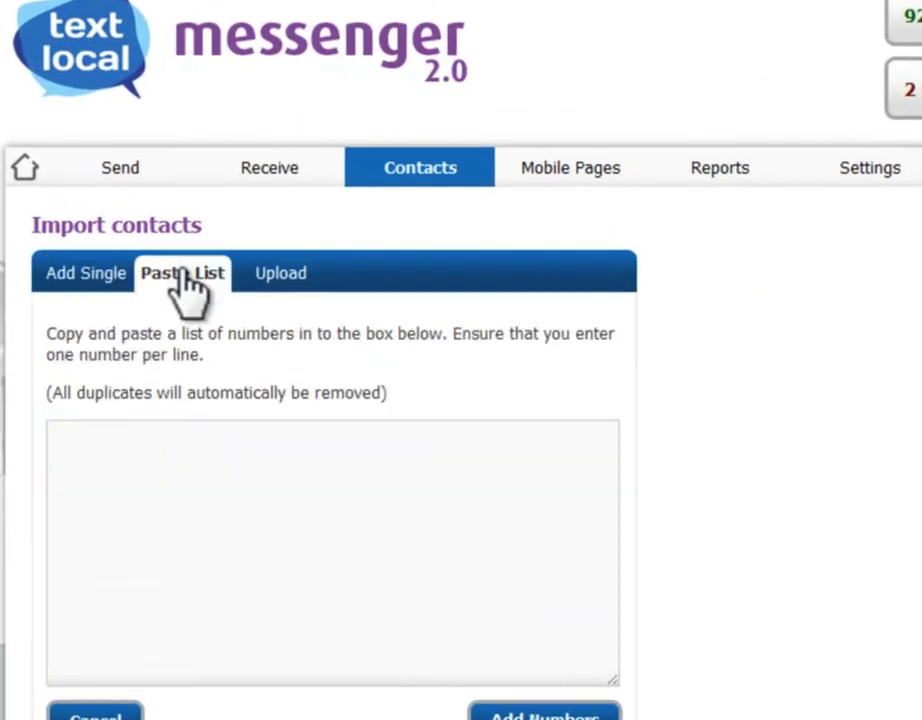
{"action": "left_click", "coordinate": [195, 443]}
{"action": "key", "text": "alt+Tab"}
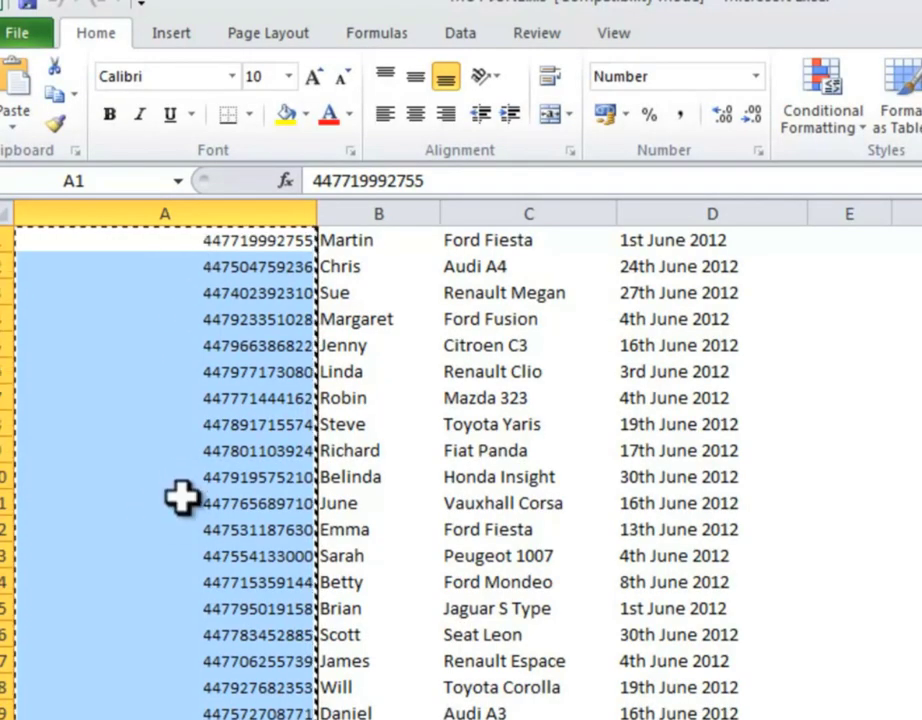
{"action": "key", "text": "alt+Tab"}
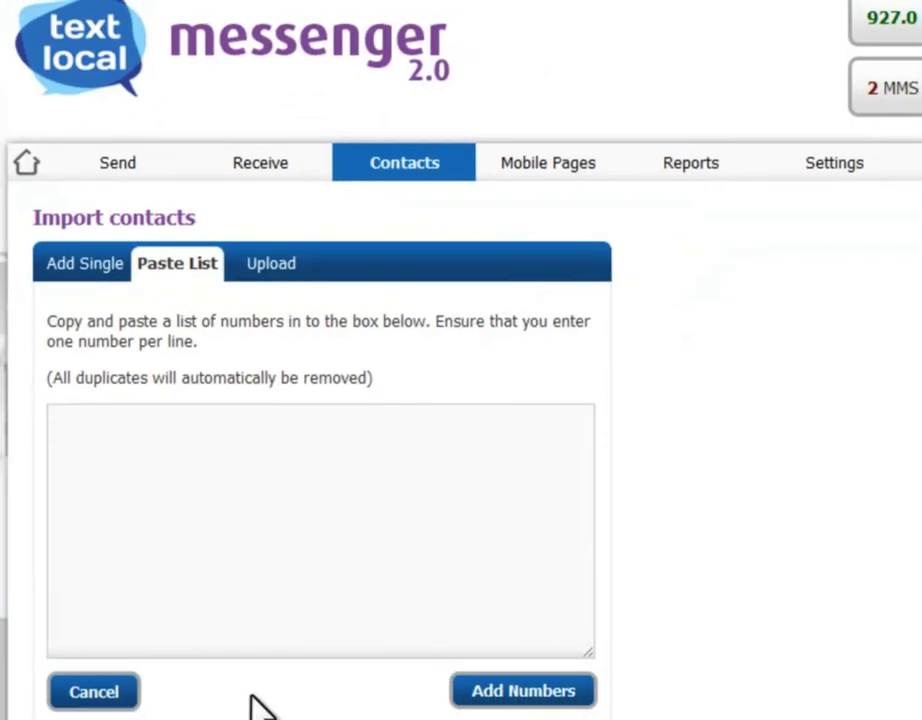
{"action": "key", "text": "ctrl+v"}
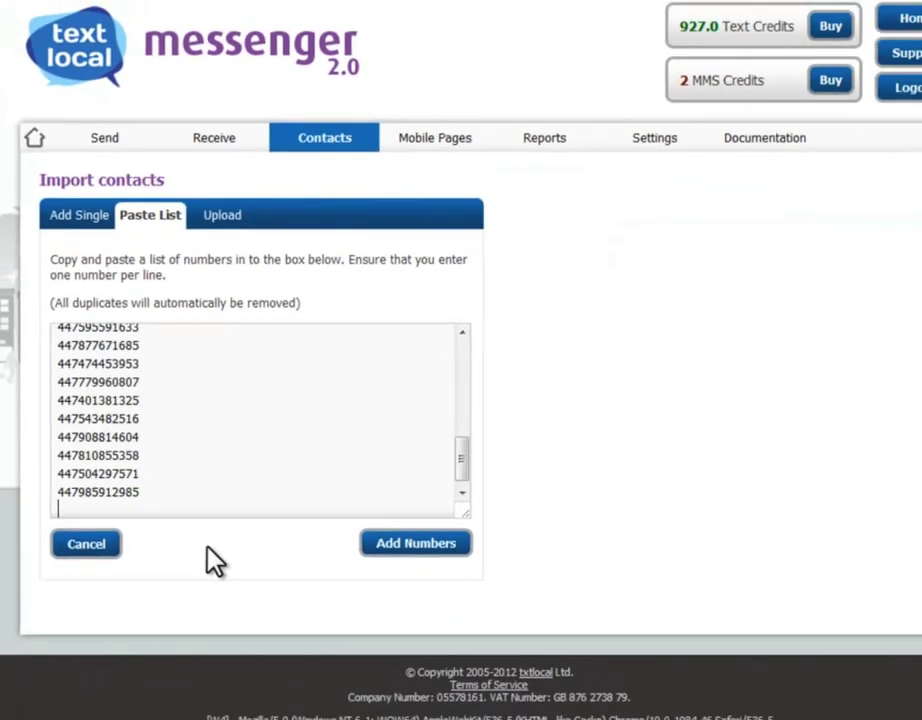
{"action": "left_click", "coordinate": [545, 713]}
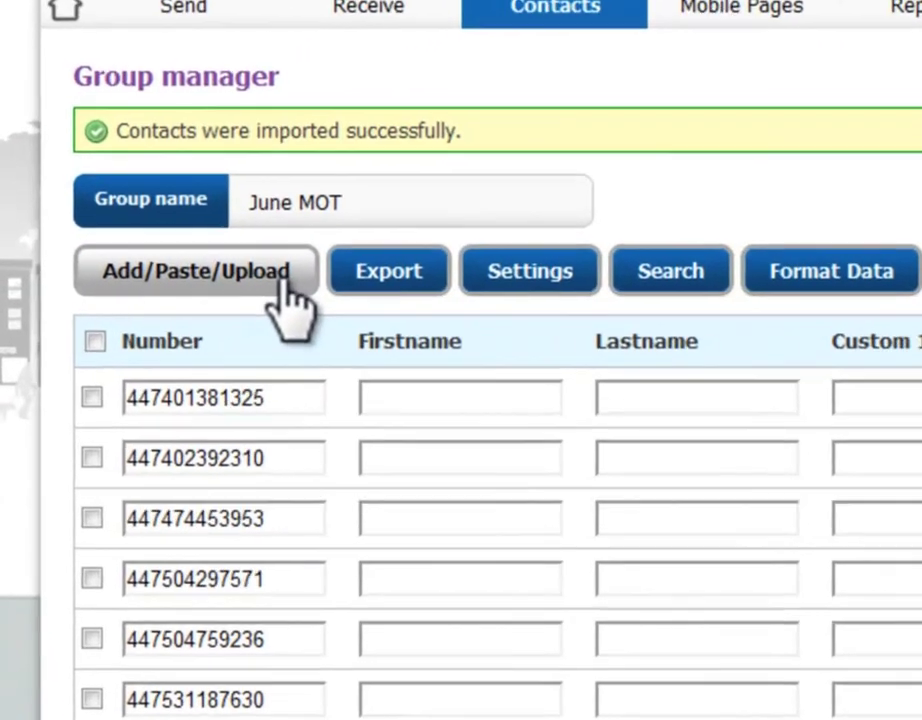
- Upload the MOT JUNE.xls spreadsheet on the Upload tab and start importing contacts
{"action": "left_click", "coordinate": [150, 287]}
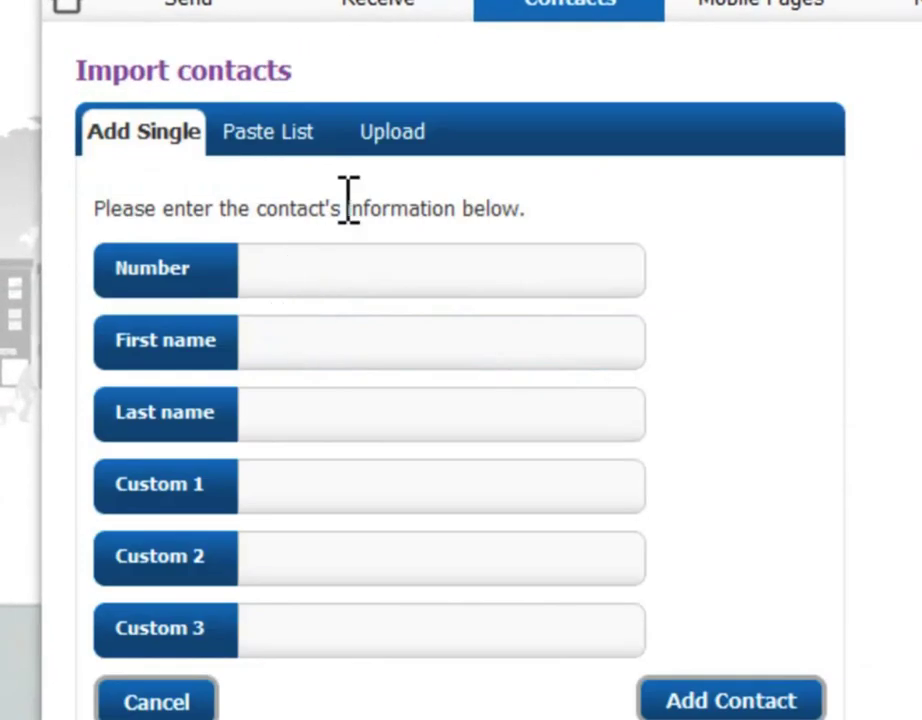
{"action": "left_click", "coordinate": [390, 140]}
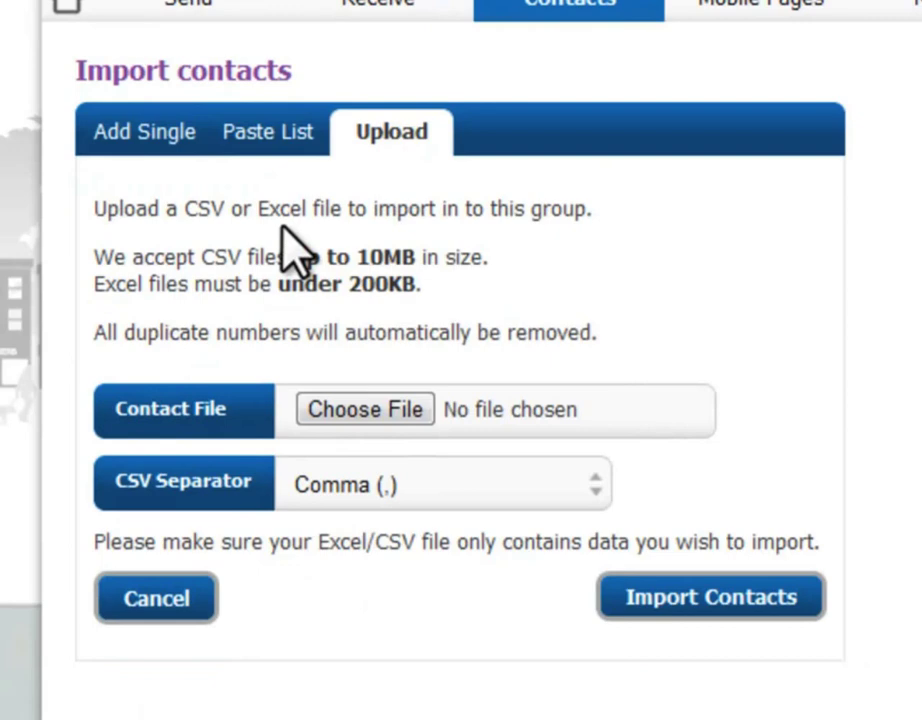
{"action": "left_click", "coordinate": [364, 410]}
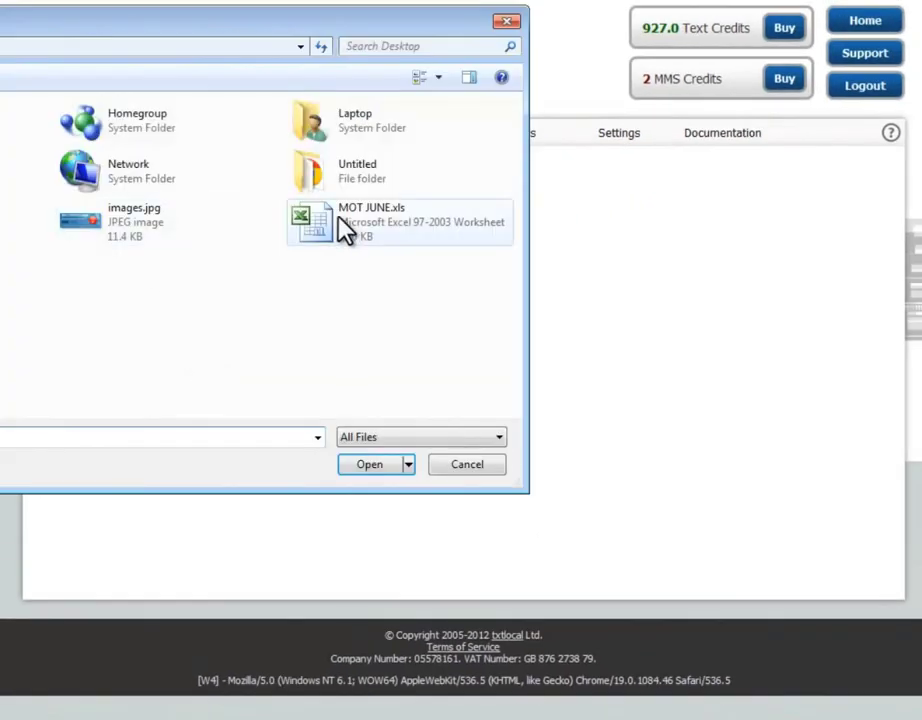
{"action": "double_click", "coordinate": [377, 226]}
{"action": "left_click", "coordinate": [386, 461]}
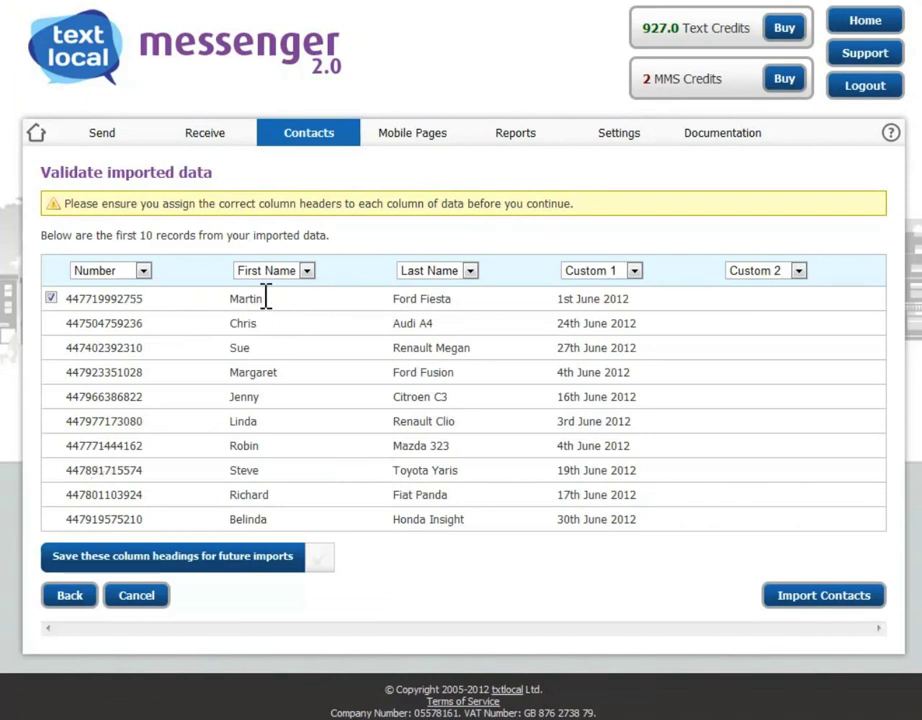
- Map column 3 (car) to Custom 1 and column 4 (MOT date) to Custom 2, then import
{"action": "left_click", "coordinate": [458, 271]}
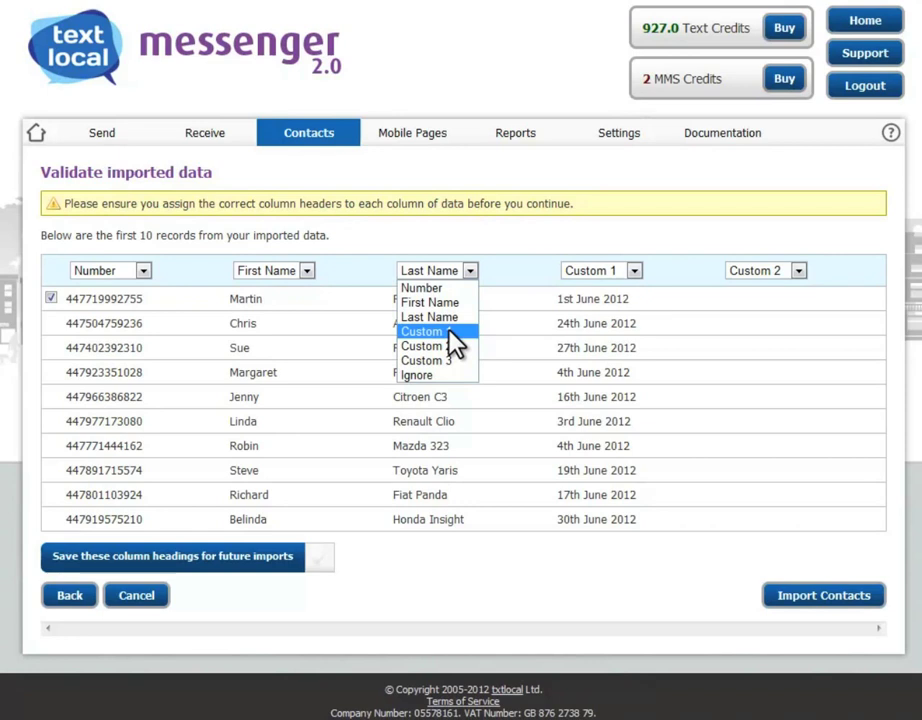
{"action": "left_click", "coordinate": [449, 334]}
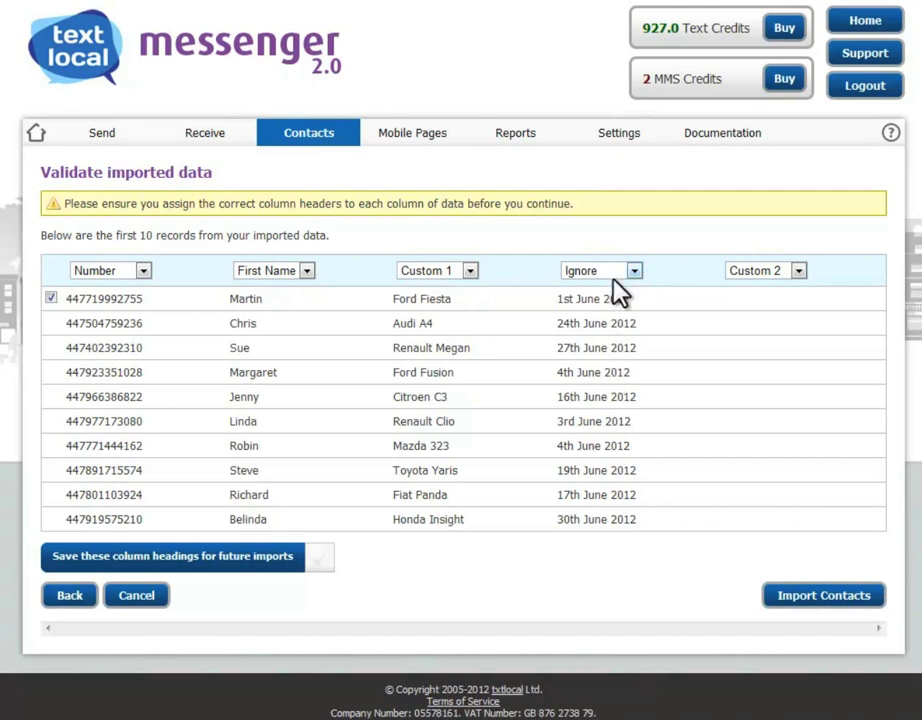
{"action": "left_click", "coordinate": [619, 280]}
{"action": "left_click", "coordinate": [607, 346]}
{"action": "left_click", "coordinate": [818, 600]}
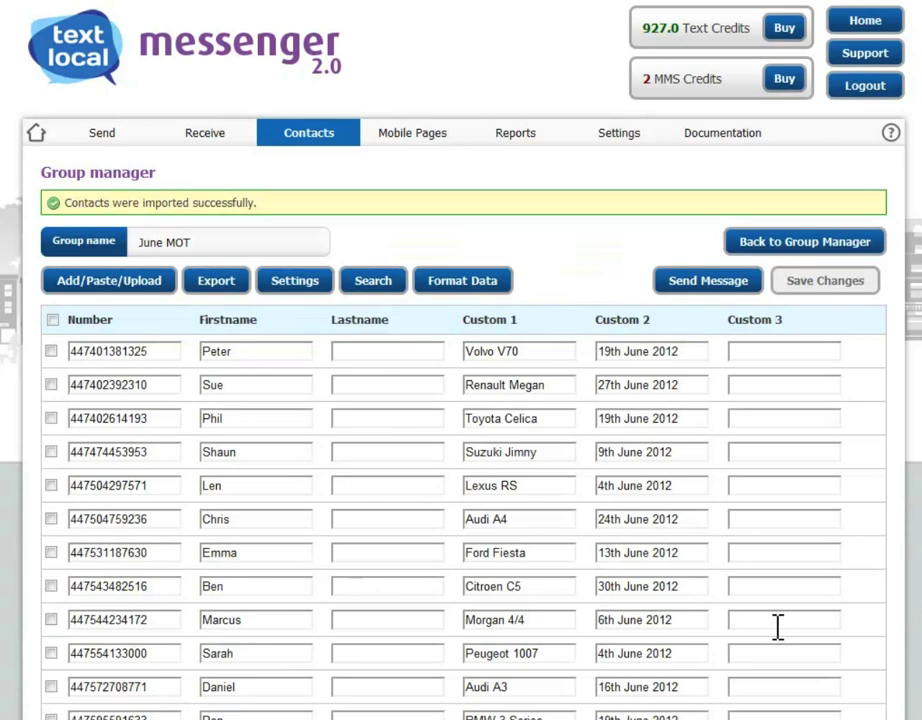
{"action": "mouse_move", "coordinate": [97, 140]}
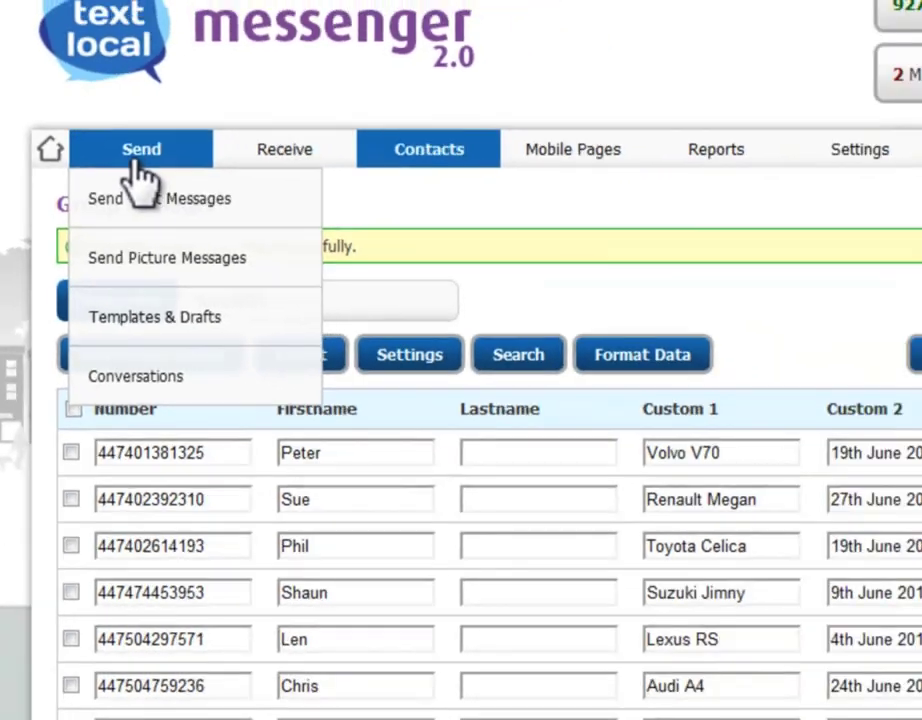
- Open Send Text Messages and tick the June MOT group as recipients
{"action": "left_click", "coordinate": [205, 190]}
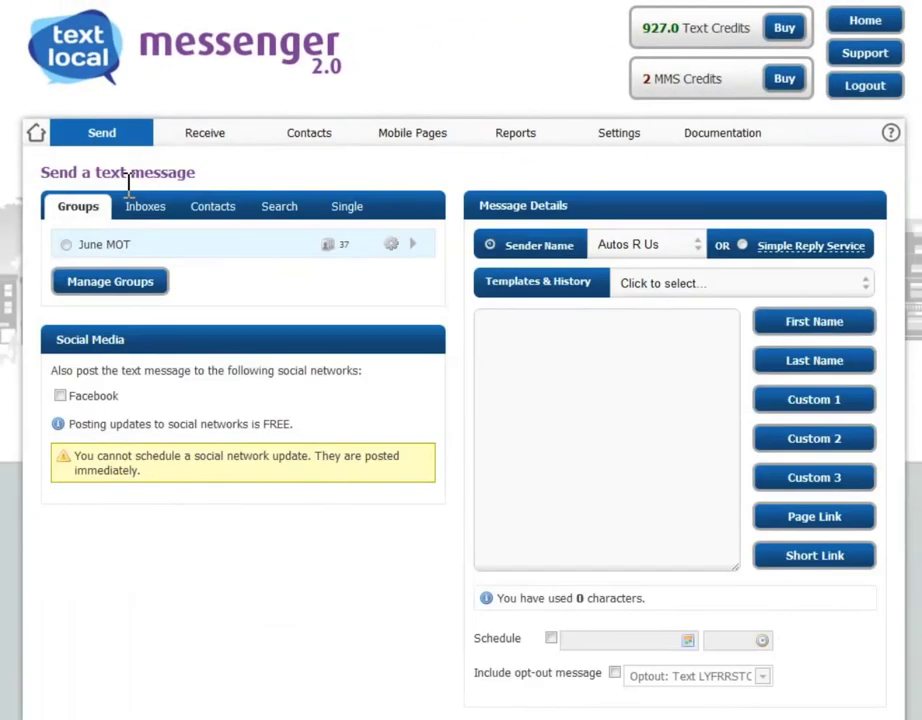
{"action": "left_click", "coordinate": [64, 246]}
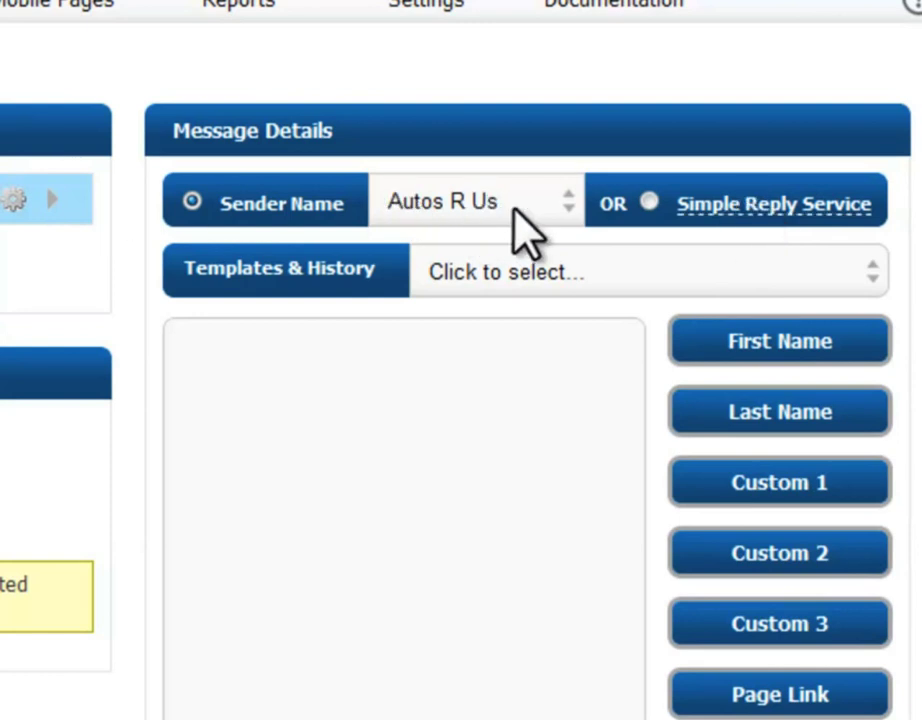
- Write the MOT reminder using #FirstName#, #Custom1# and #Custom2# placeholders plus the booking phone number
{"action": "left_click", "coordinate": [382, 572]}
{"action": "type", "text": "Hi"}
{"action": "left_click", "coordinate": [788, 335]}
{"action": "type", "text": ", your"}
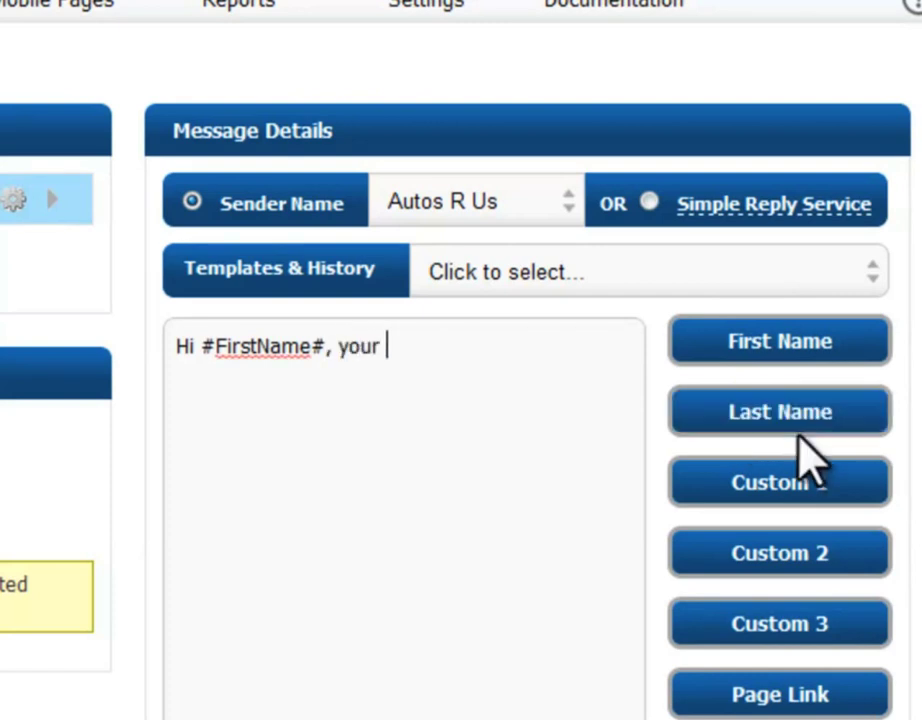
{"action": "left_click", "coordinate": [803, 488]}
{"action": "type", "text": "is"}
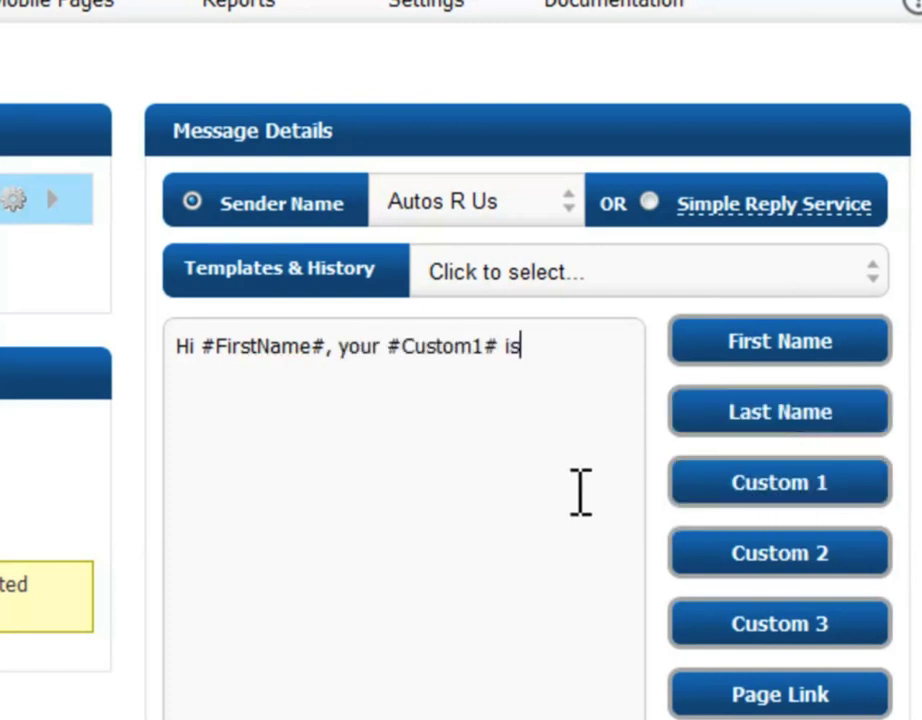
{"action": "type", "text": " due for an MOT on the"}
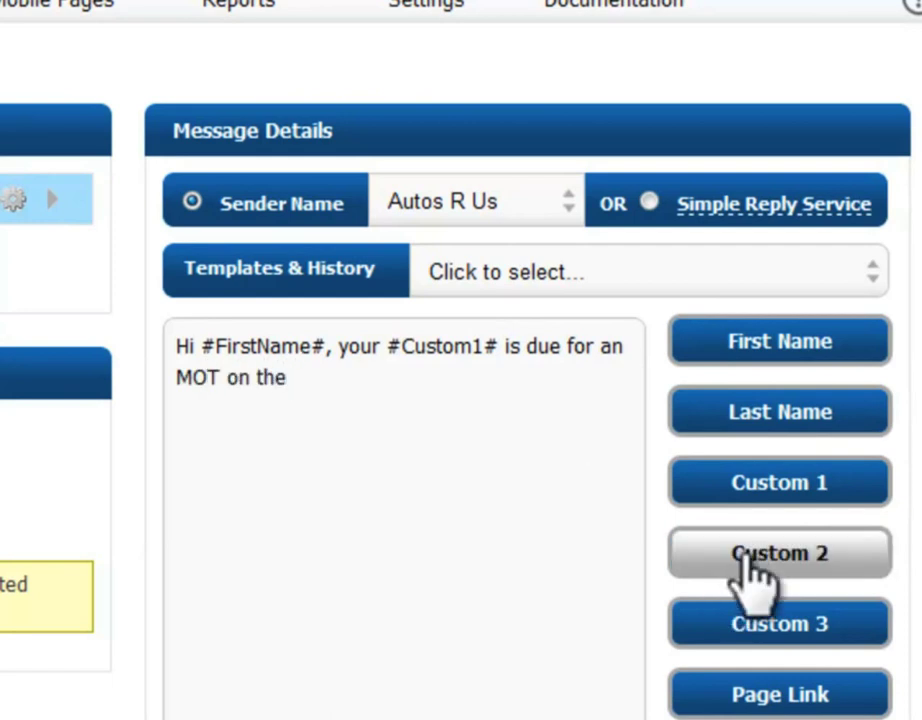
{"action": "left_click", "coordinate": [748, 560]}
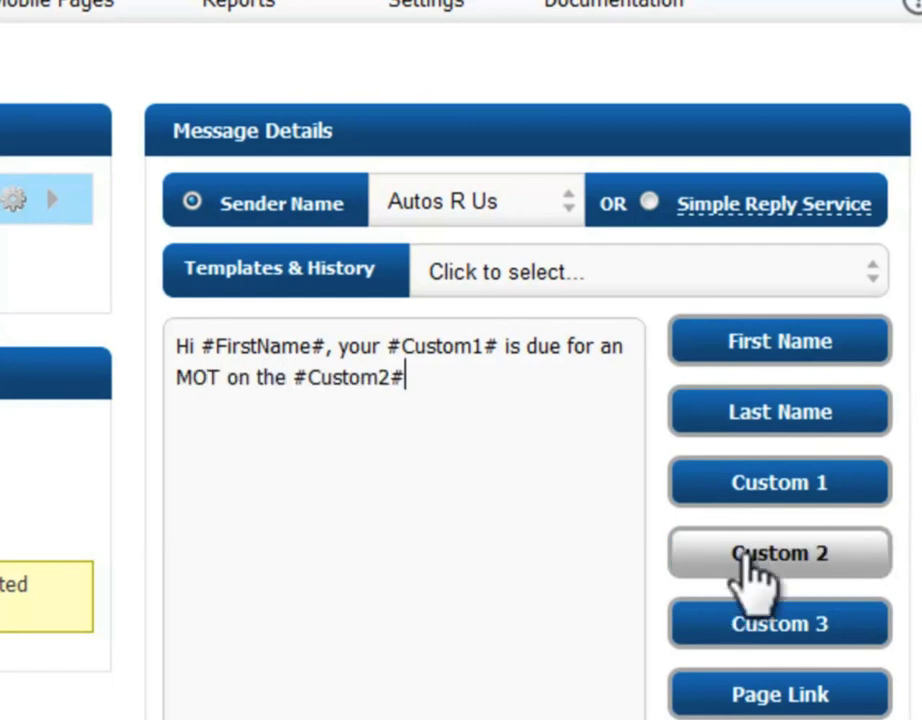
{"action": "type", "text": ".  Pleas"}
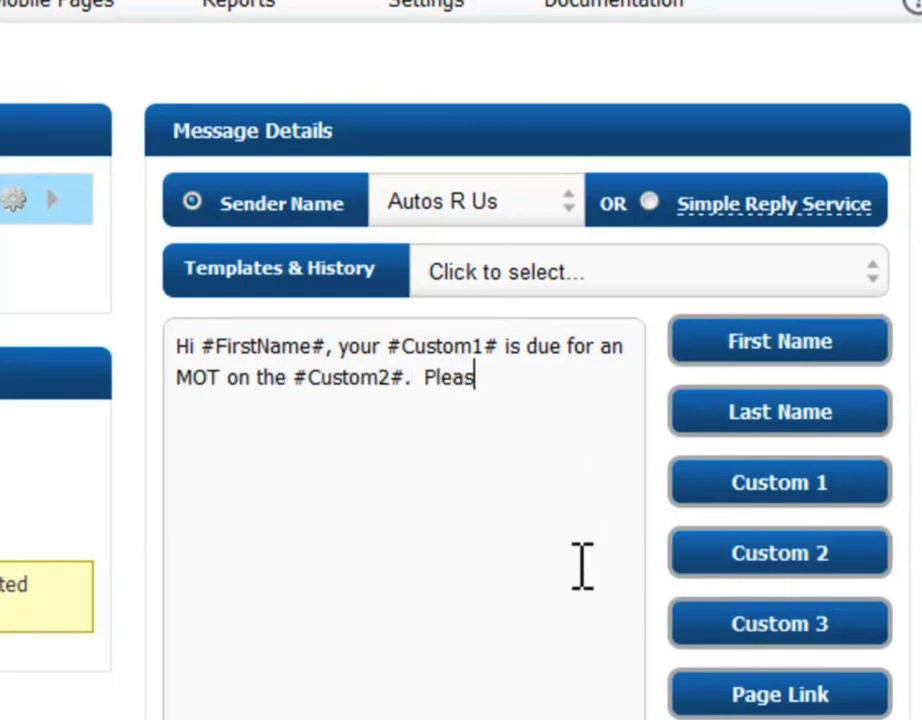
{"action": "type", "text": "e call any time on"}
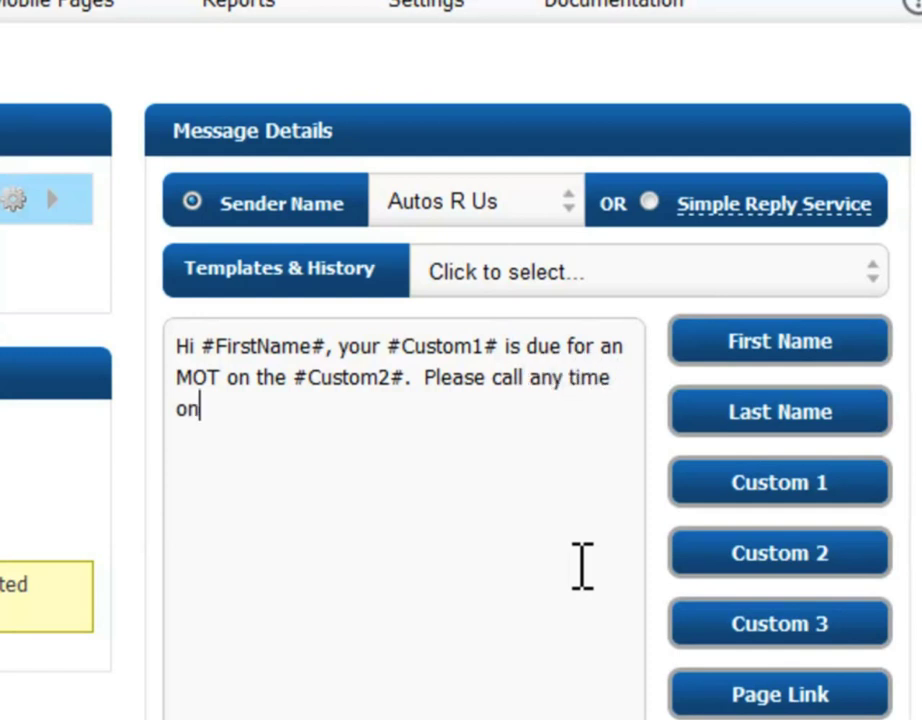
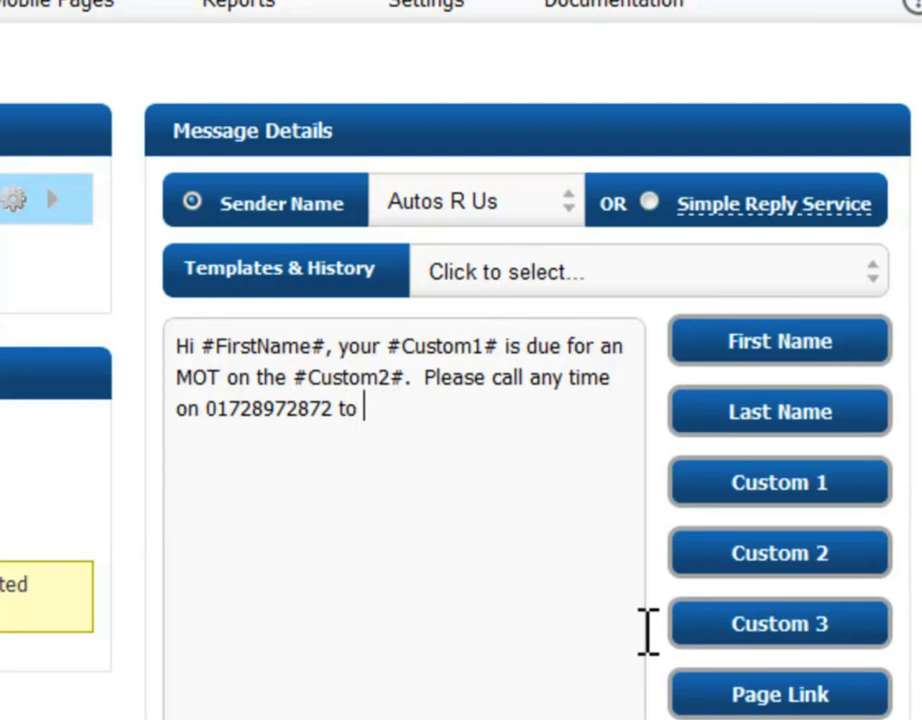
{"action": "type", "text": "book our servi"}
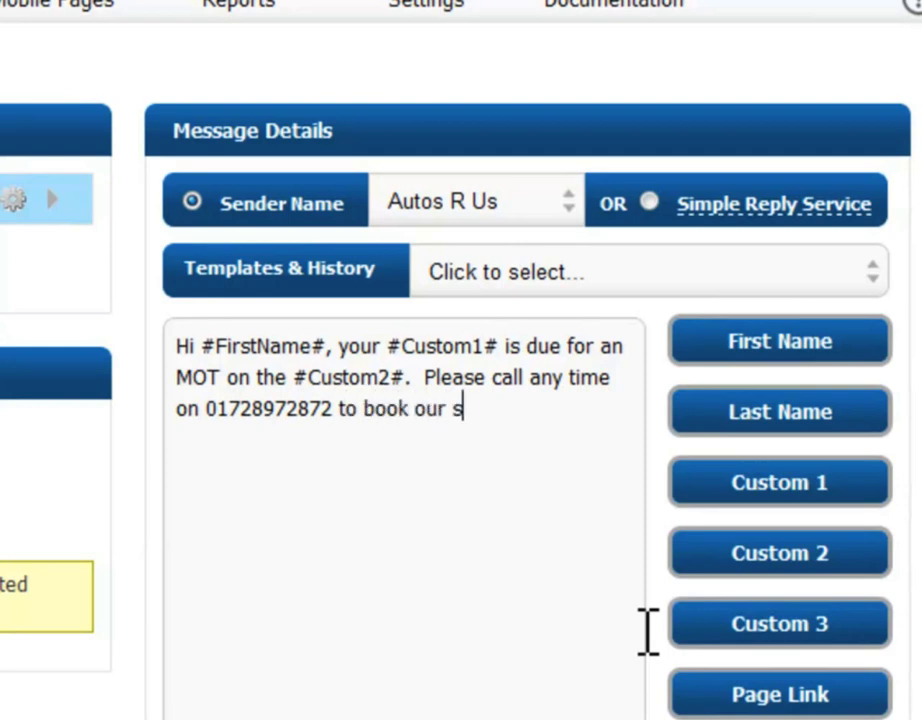
{"action": "type", "text": "ces."}
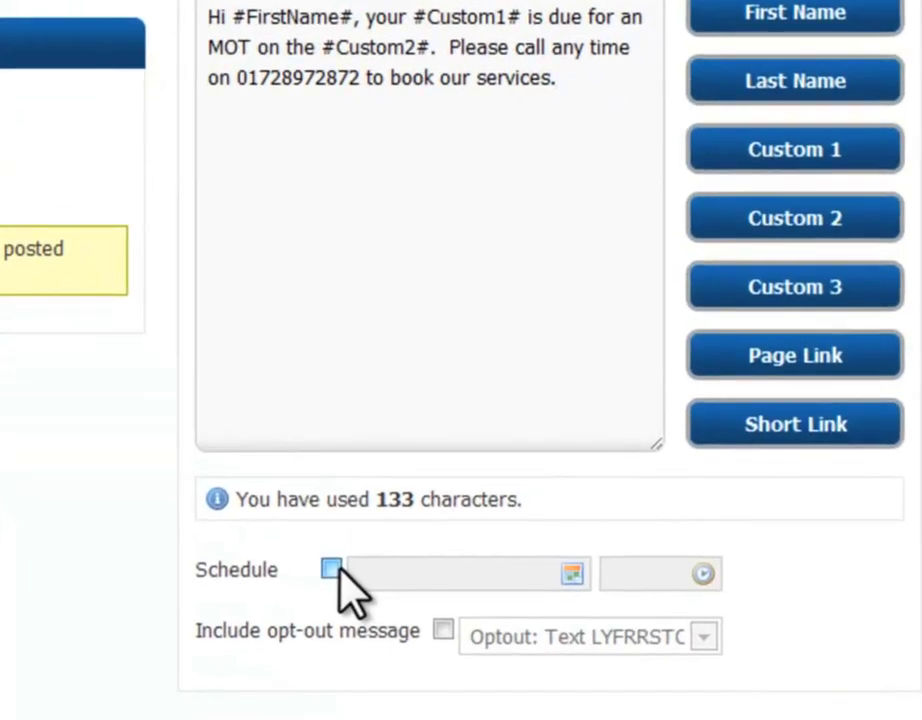
- Schedule the message for 30 May 2012 at 10:00 and bring up the send preview
{"action": "left_click", "coordinate": [331, 569]}
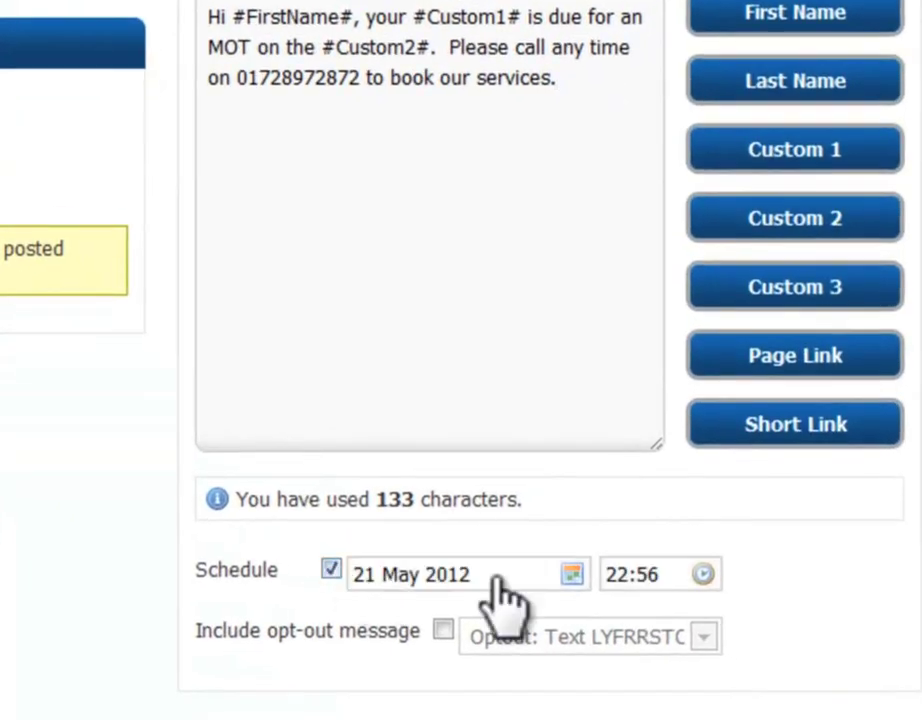
{"action": "left_click", "coordinate": [572, 573]}
{"action": "left_click", "coordinate": [549, 719]}
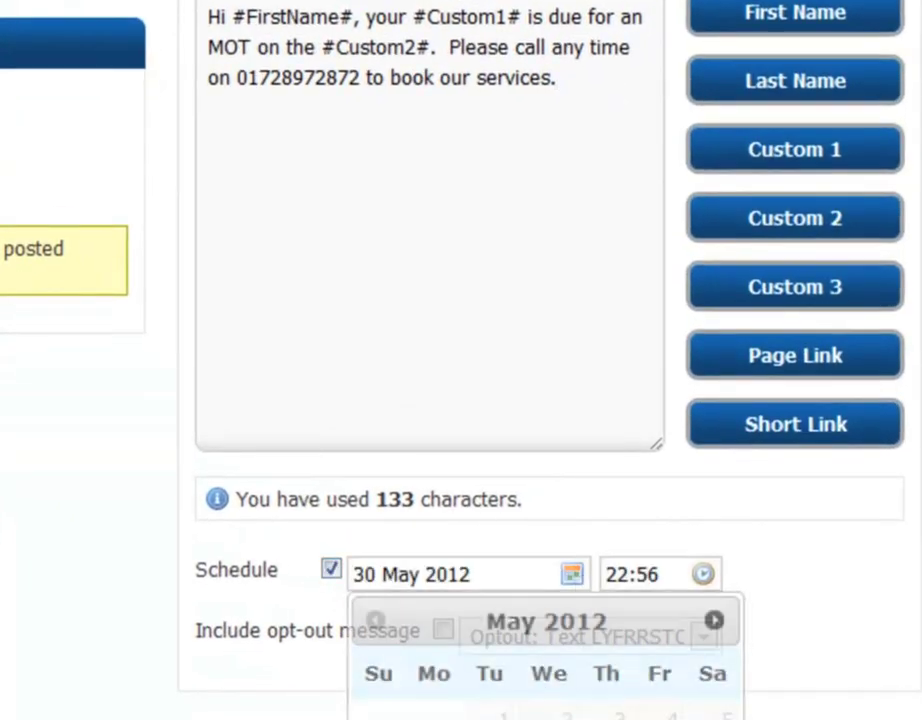
{"action": "left_click", "coordinate": [703, 576]}
{"action": "left_click", "coordinate": [379, 340]}
{"action": "left_click", "coordinate": [511, 224]}
{"action": "left_click", "coordinate": [611, 544]}
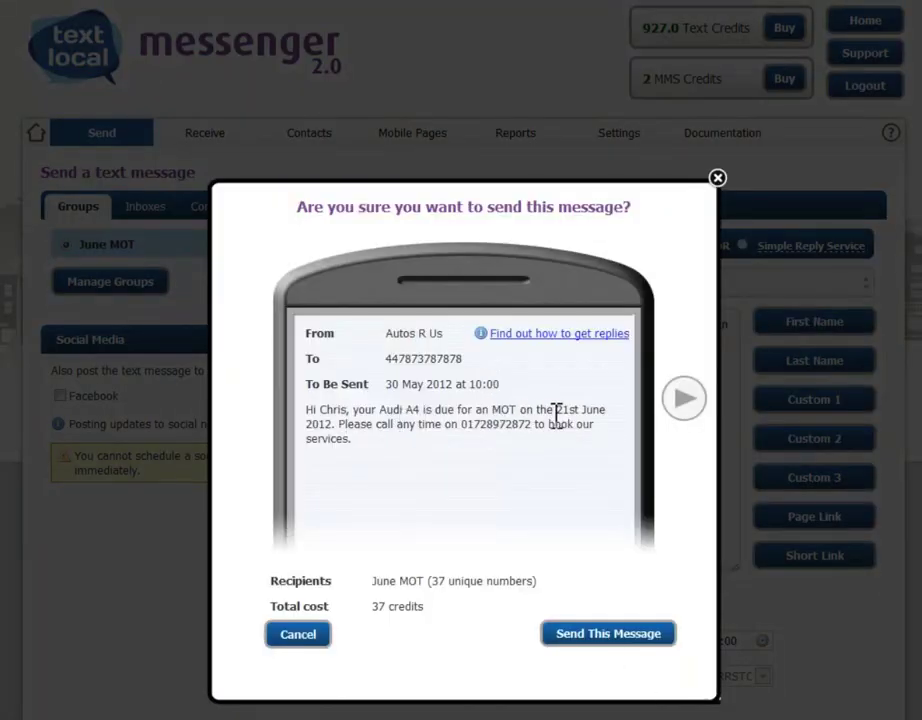
- Step through four recipient previews, then send the scheduled reminder to June MOT
{"action": "left_click", "coordinate": [681, 410]}
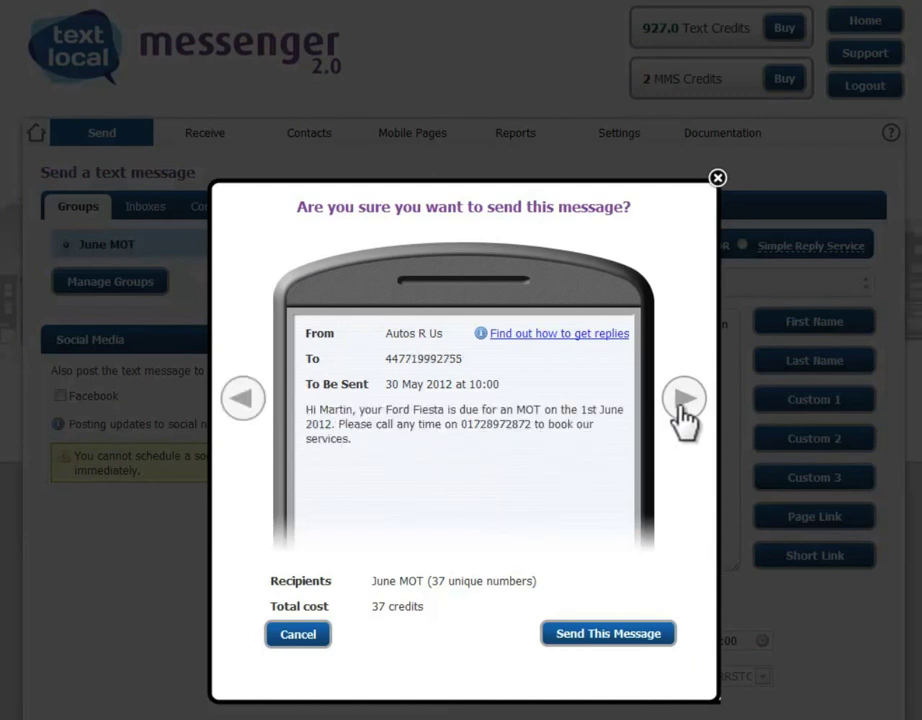
{"action": "left_click", "coordinate": [683, 412]}
{"action": "left_click", "coordinate": [683, 412]}
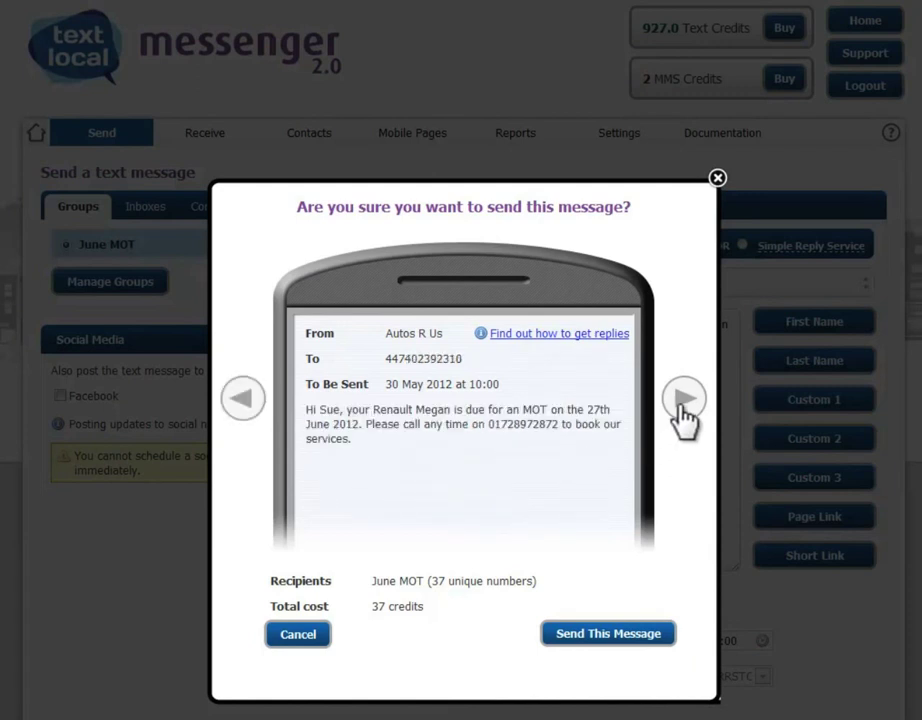
{"action": "left_click", "coordinate": [682, 410]}
{"action": "left_click", "coordinate": [620, 633]}
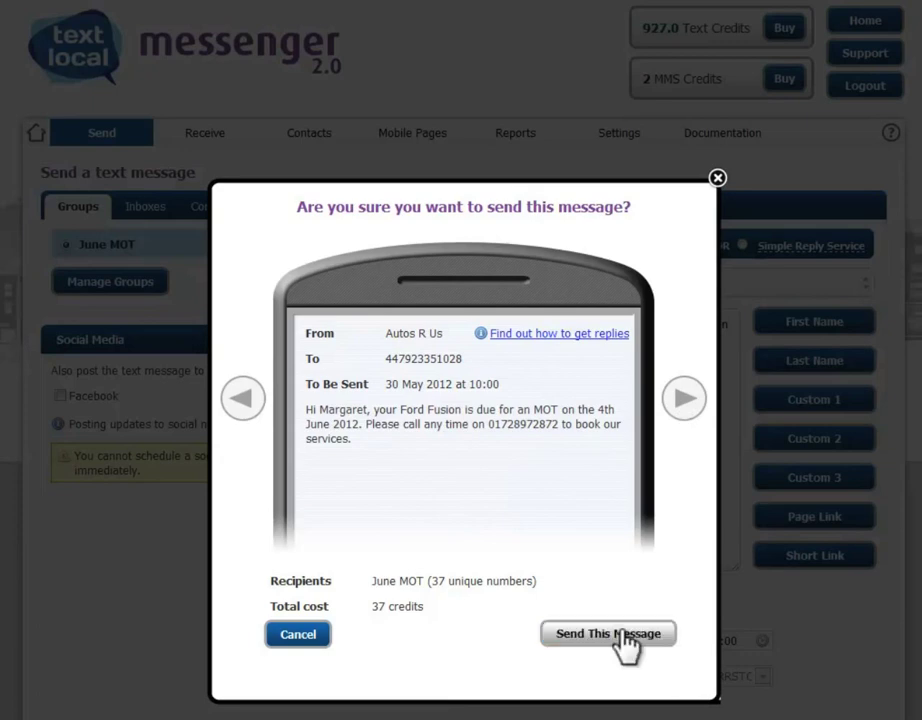